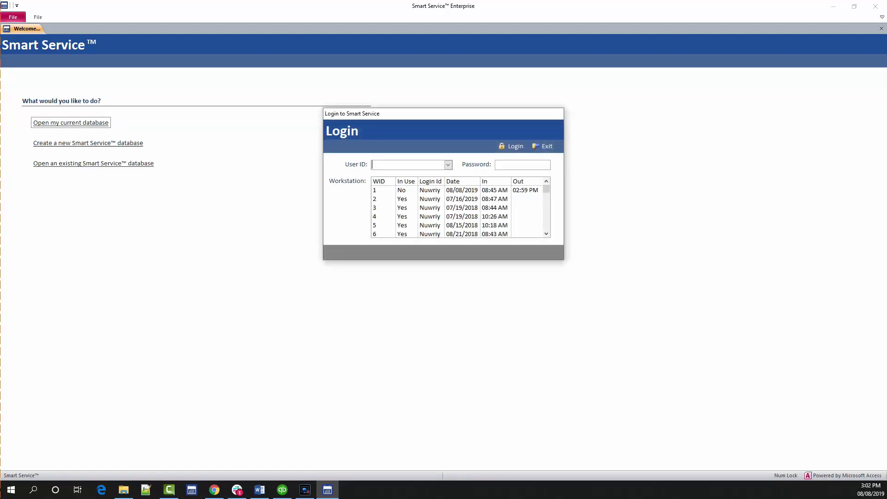
Sign in with the demo account's user ID and password to reach the Dashboard.
text(demo)
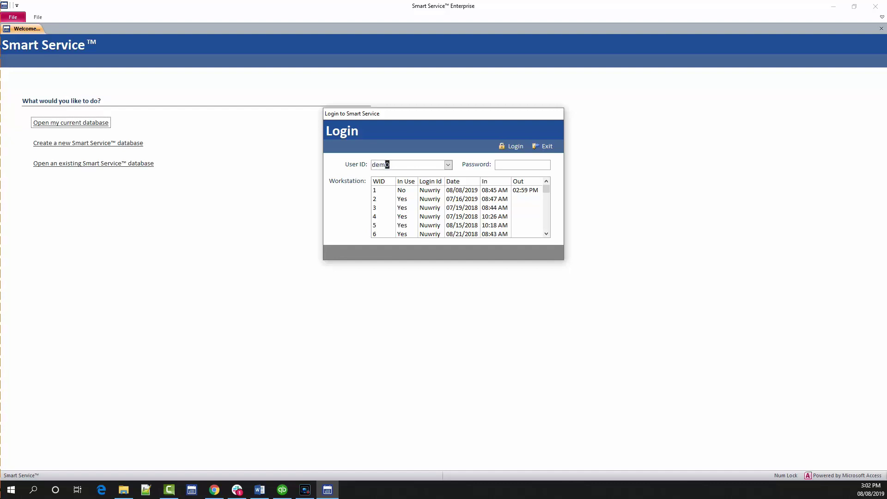
key(Tab)
text(demo)
key(Return)
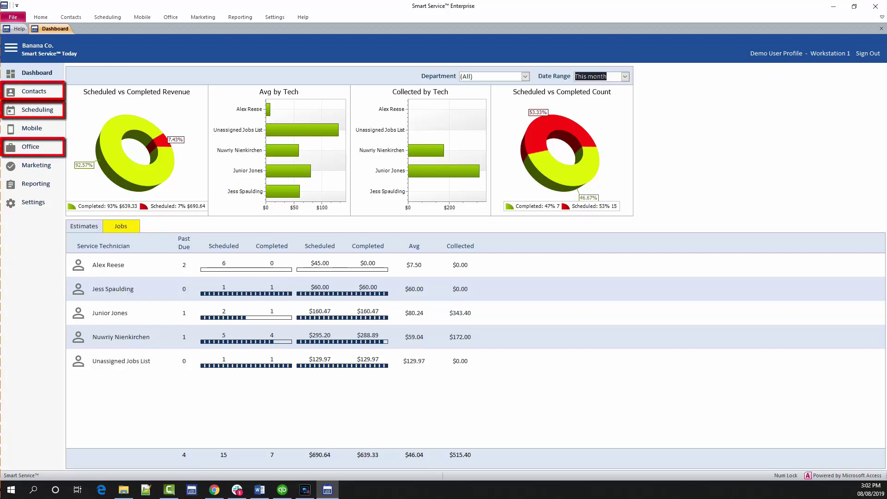
Open Scheduling and group the schedule by department, showing the Service Technician department.
click(38, 109)
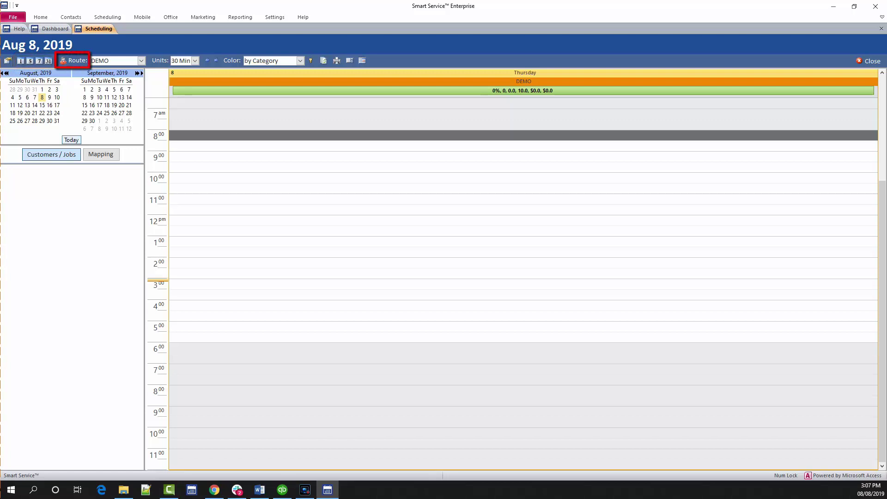
click(63, 60)
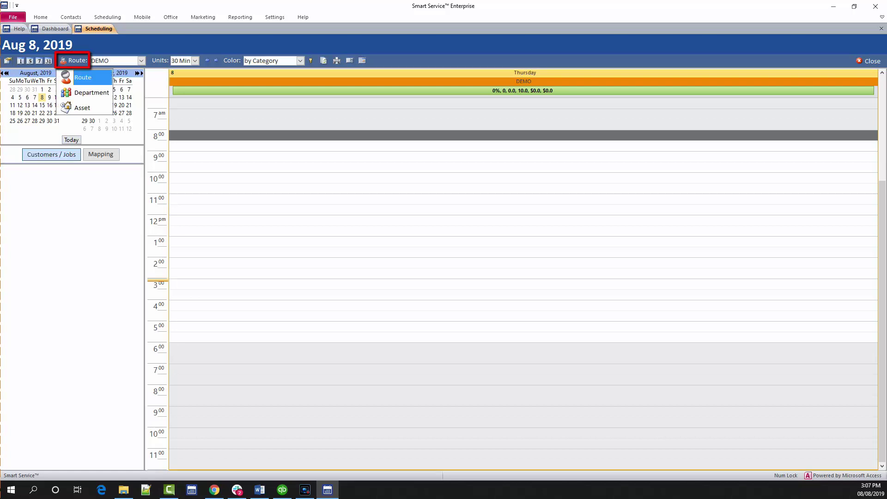
click(92, 92)
click(129, 61)
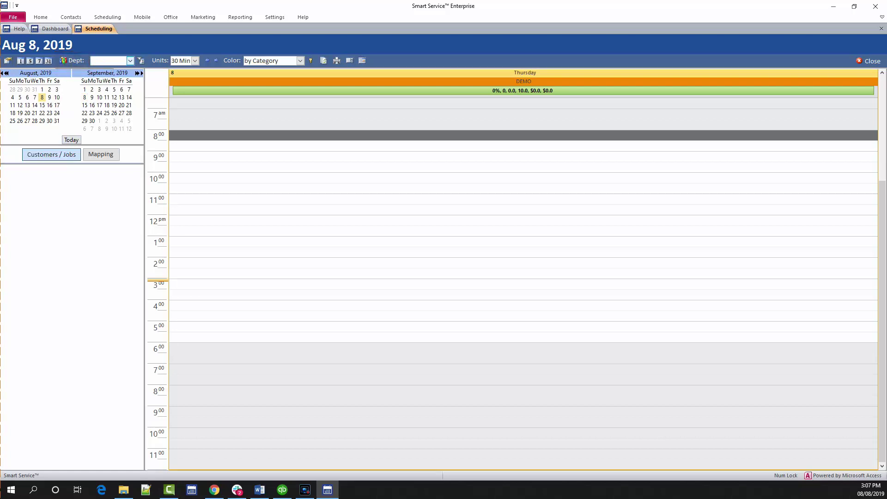
click(118, 106)
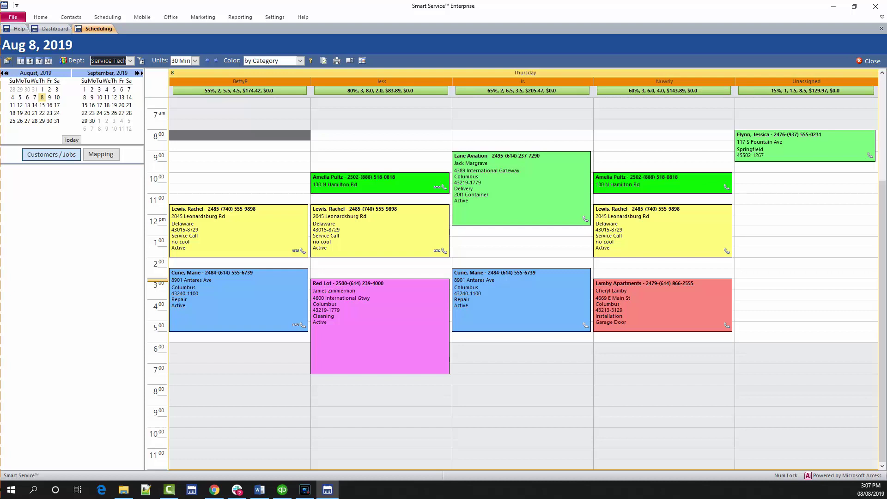
drag(239, 157, 239, 188)
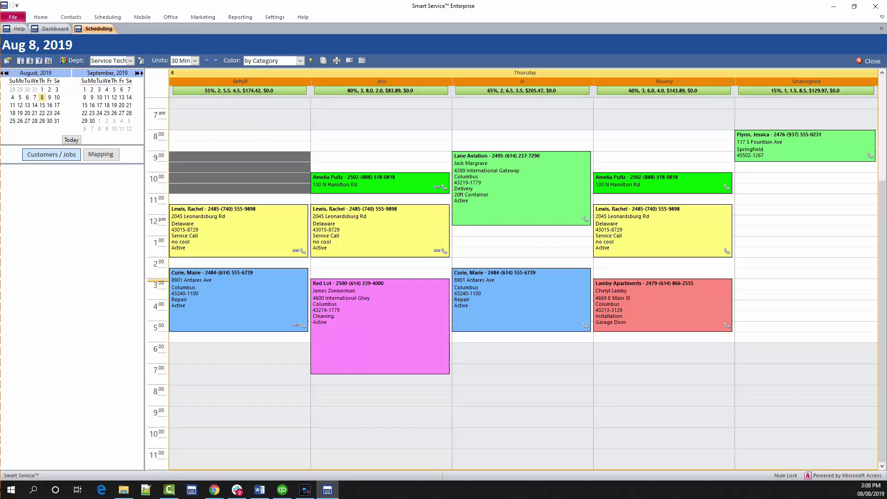
right_click(202, 186)
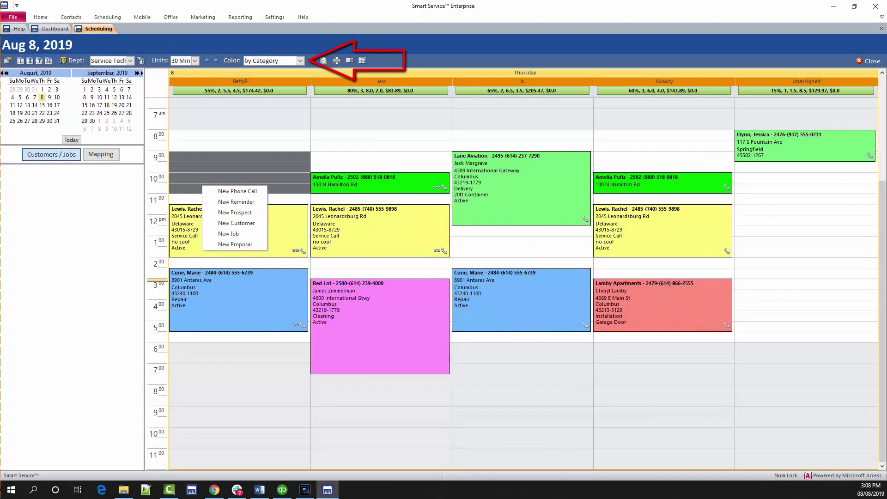
Keep appointment colouring set to Category in the Color dropdown.
click(299, 60)
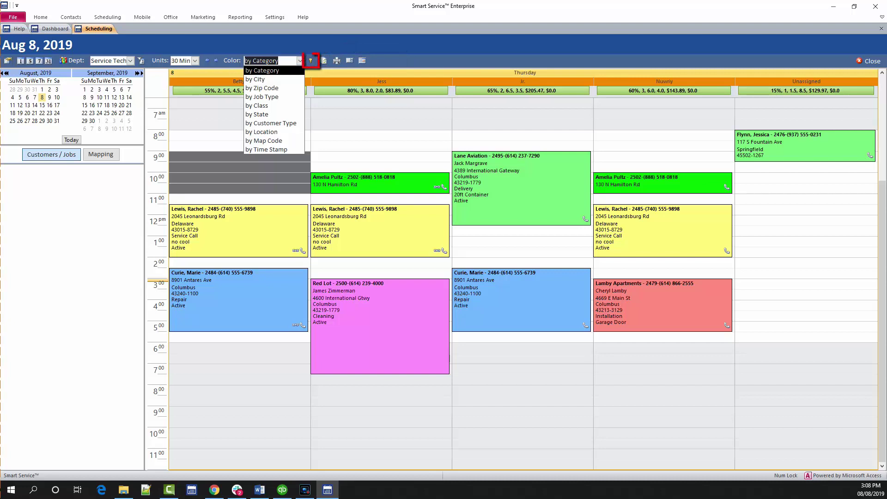
key(Return)
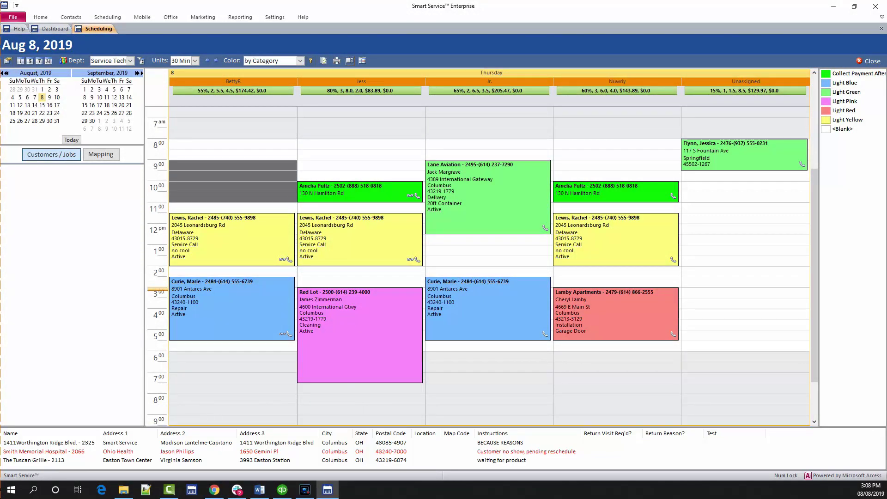
Move the Smith Memorial Hospital waiting job into the selected 9–11 time slot.
right_click(335, 451)
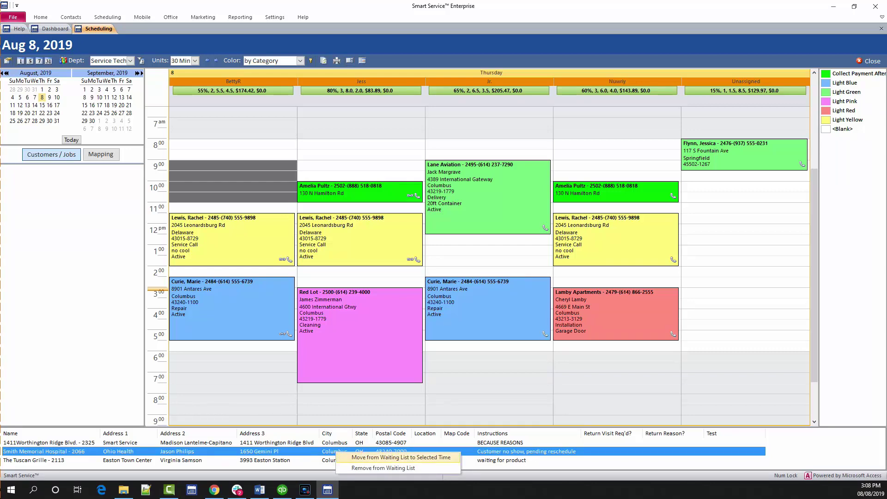
click(401, 457)
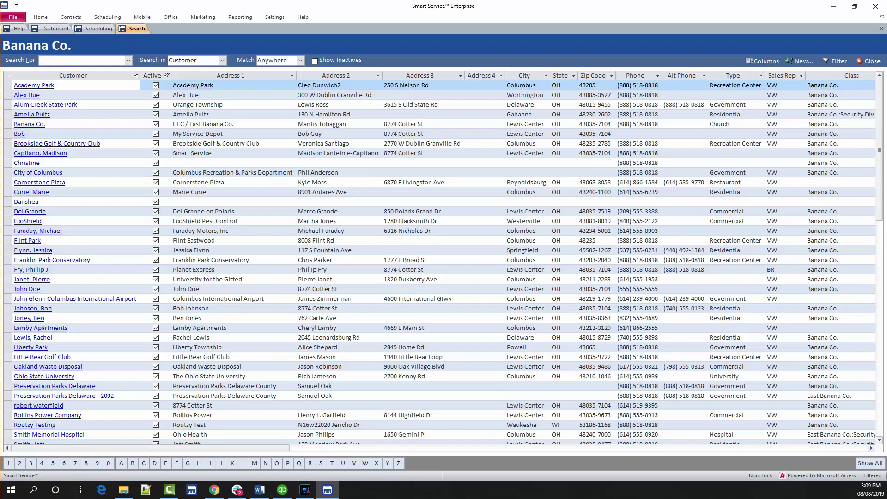
Search customers for 518 within Customer and include inactive records in the results.
text(518)
key(Return)
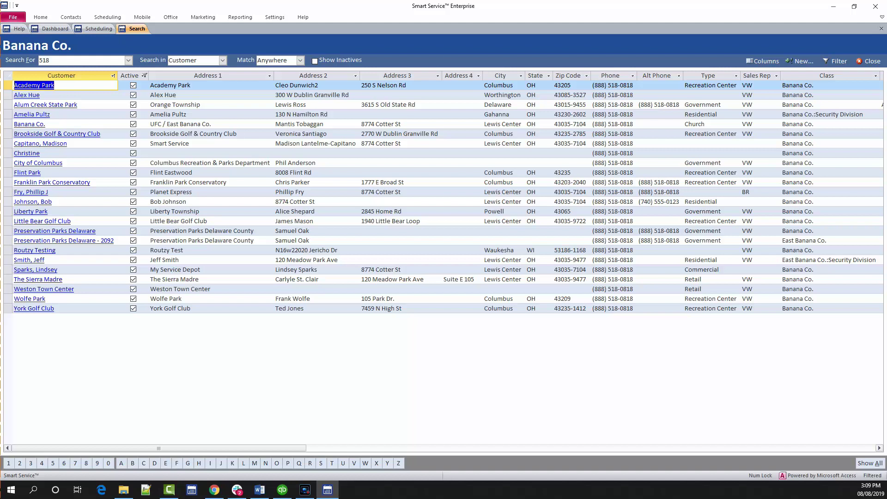
click(222, 60)
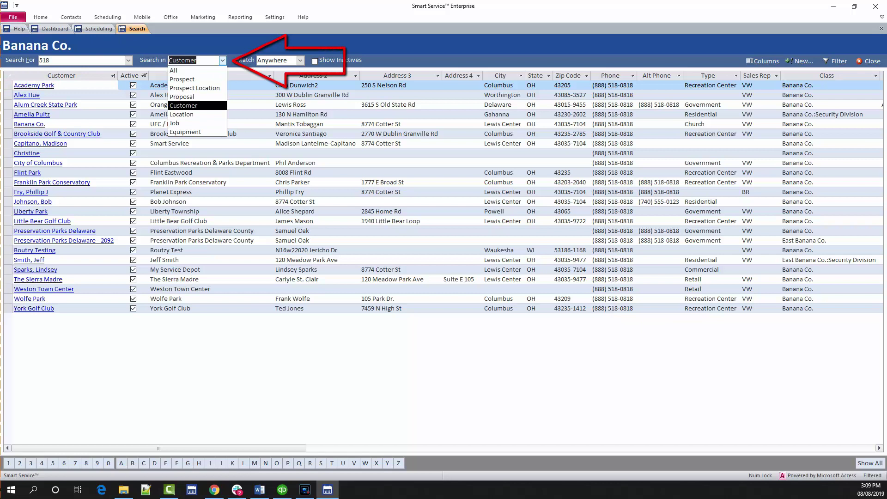
key(Return)
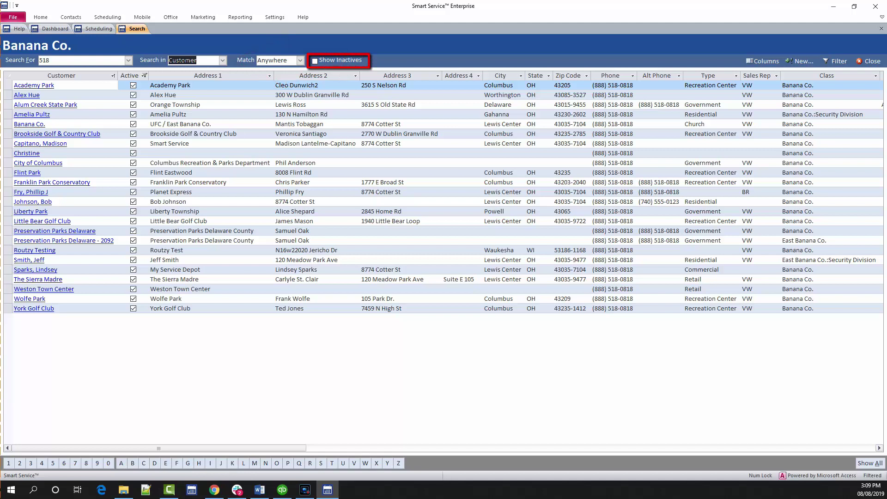
click(315, 60)
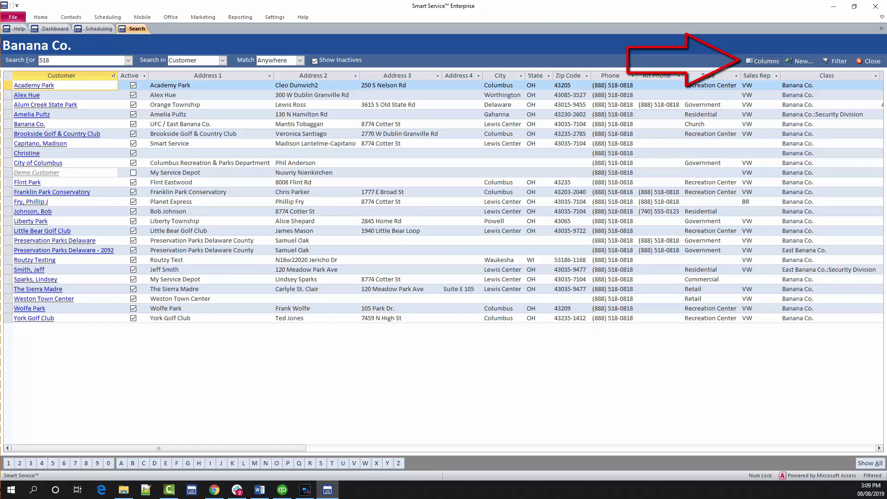
Remove the Active column from the customer search columns.
click(762, 61)
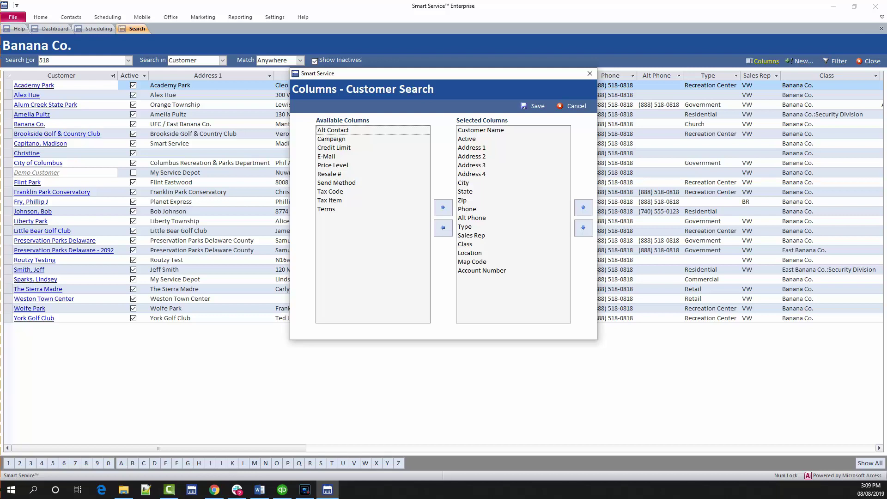
click(467, 138)
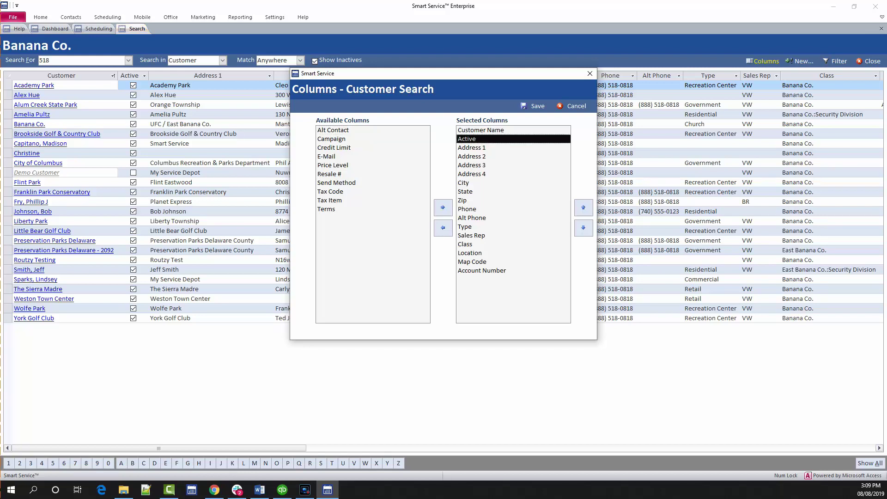
click(442, 227)
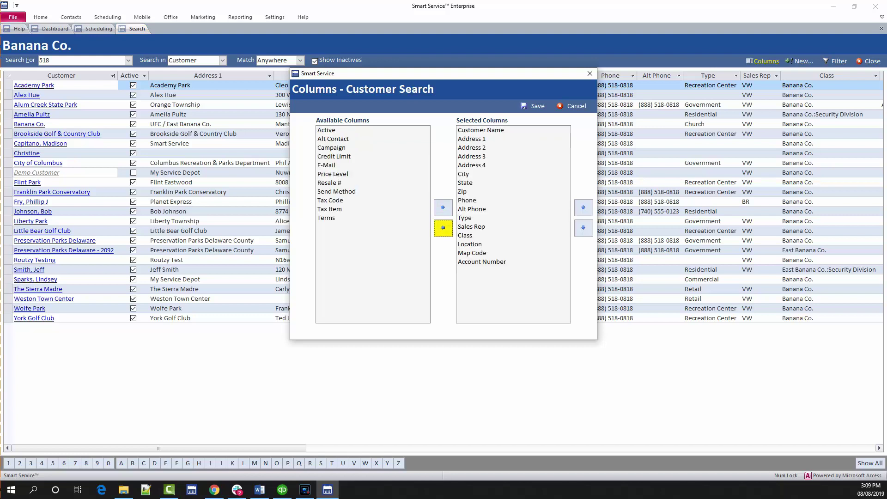
Move the Phone column up five places to sit right after Customer Name.
click(466, 200)
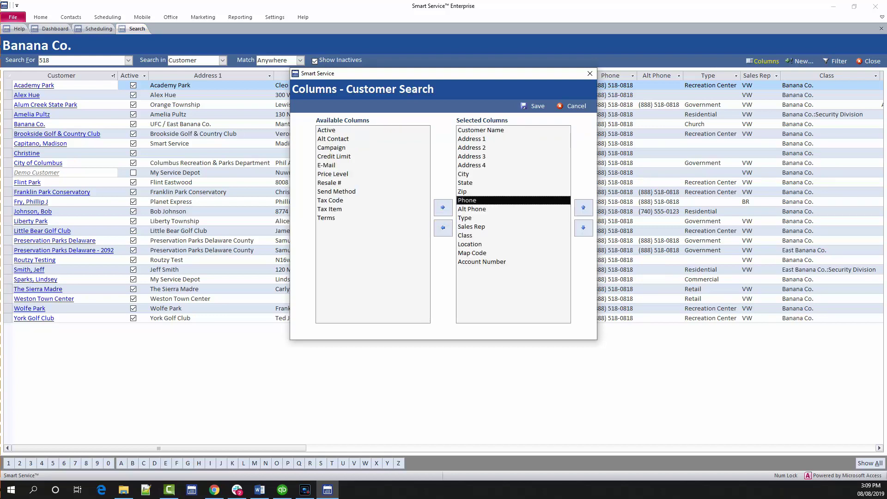
click(583, 207)
click(582, 207)
click(583, 208)
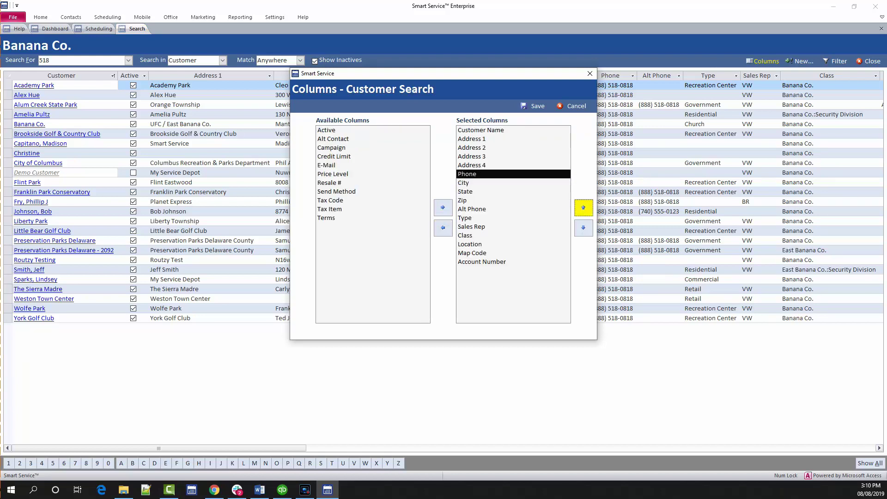
click(583, 207)
click(583, 207)
click(583, 207)
click(583, 208)
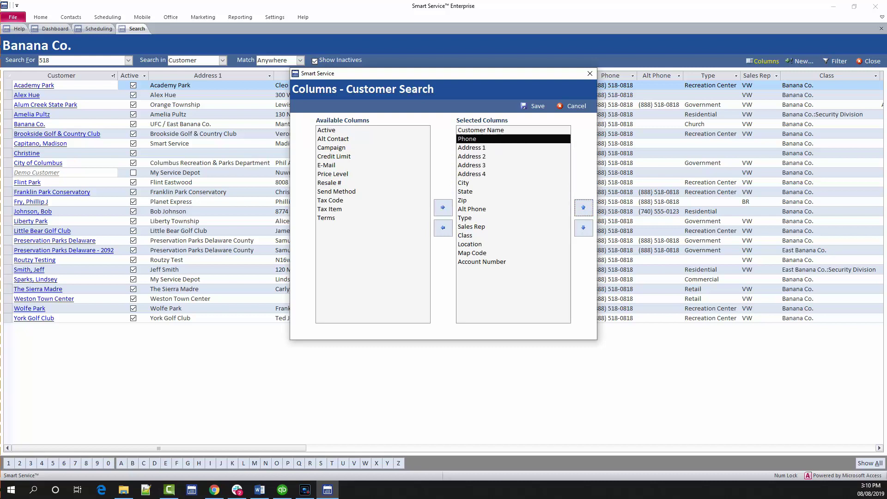
Save the rearranged Customer Search column order.
click(535, 106)
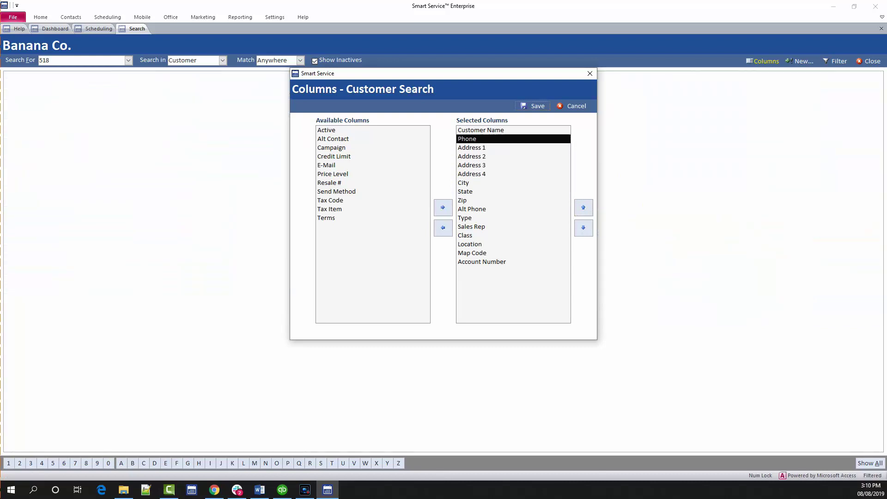